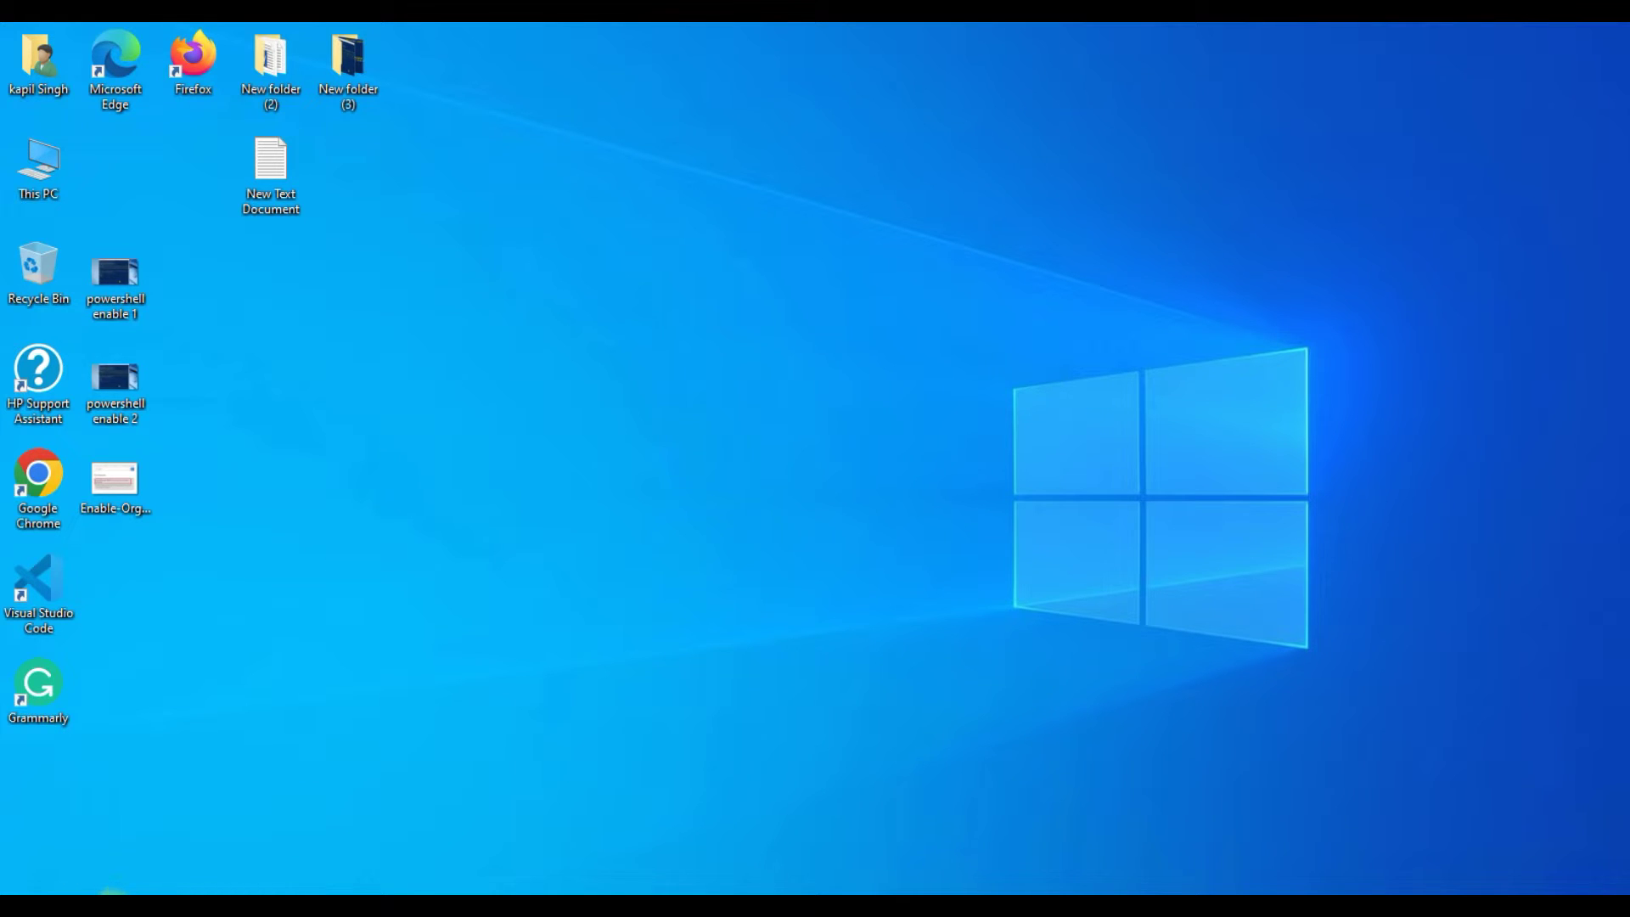
Search the Start menu for 'po' and run Windows PowerShell as administrator.
click(158, 888)
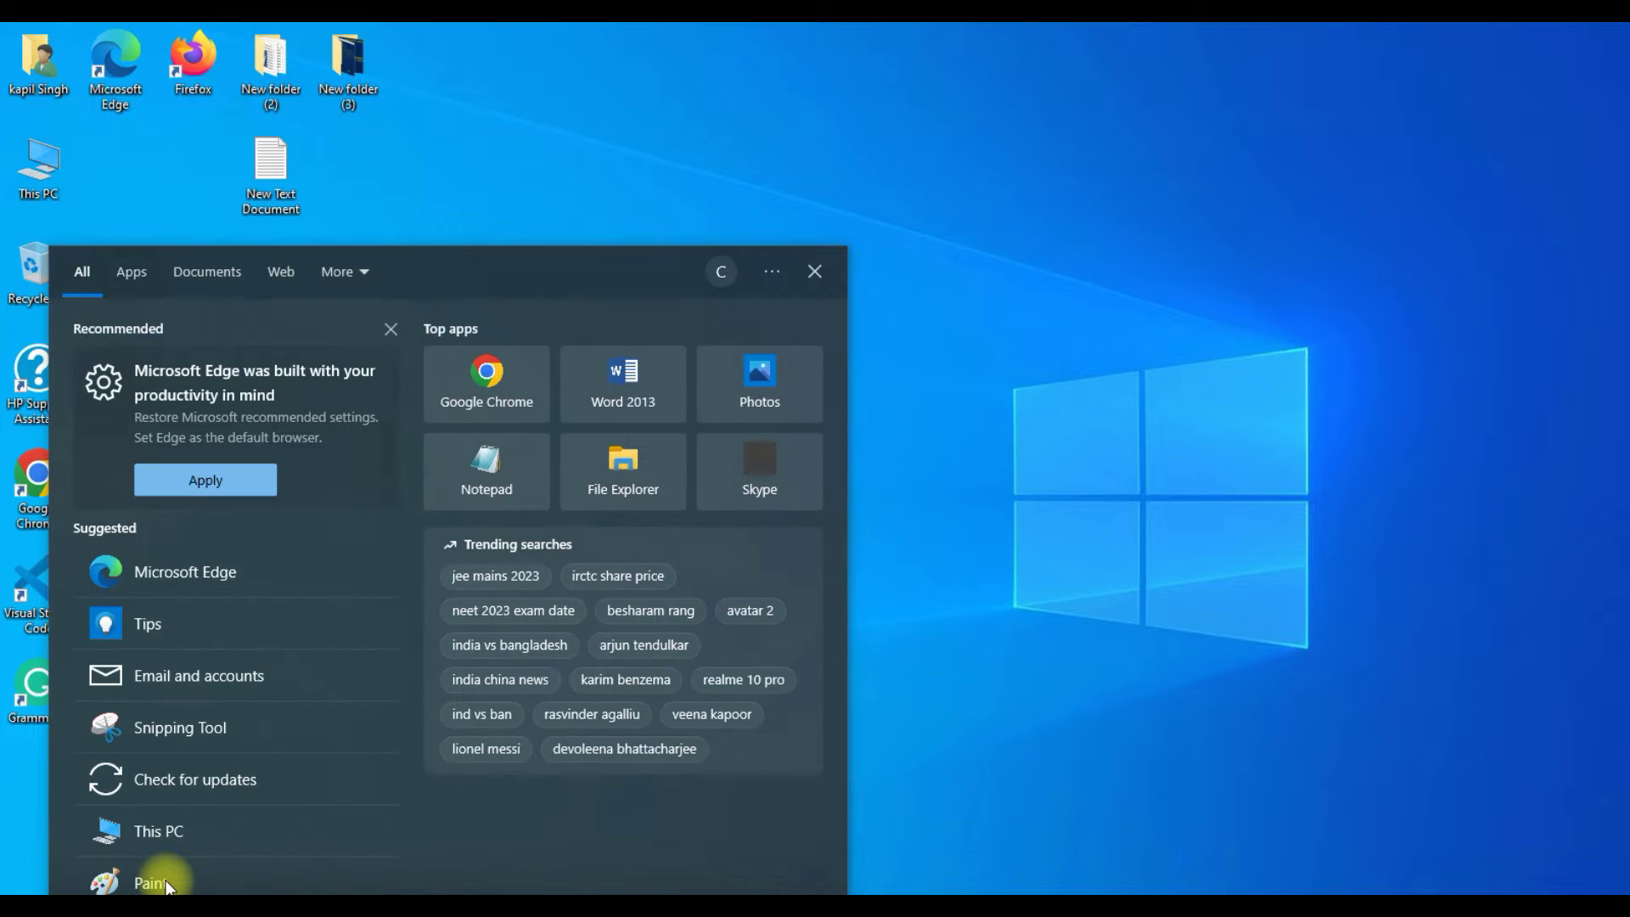
text(po)
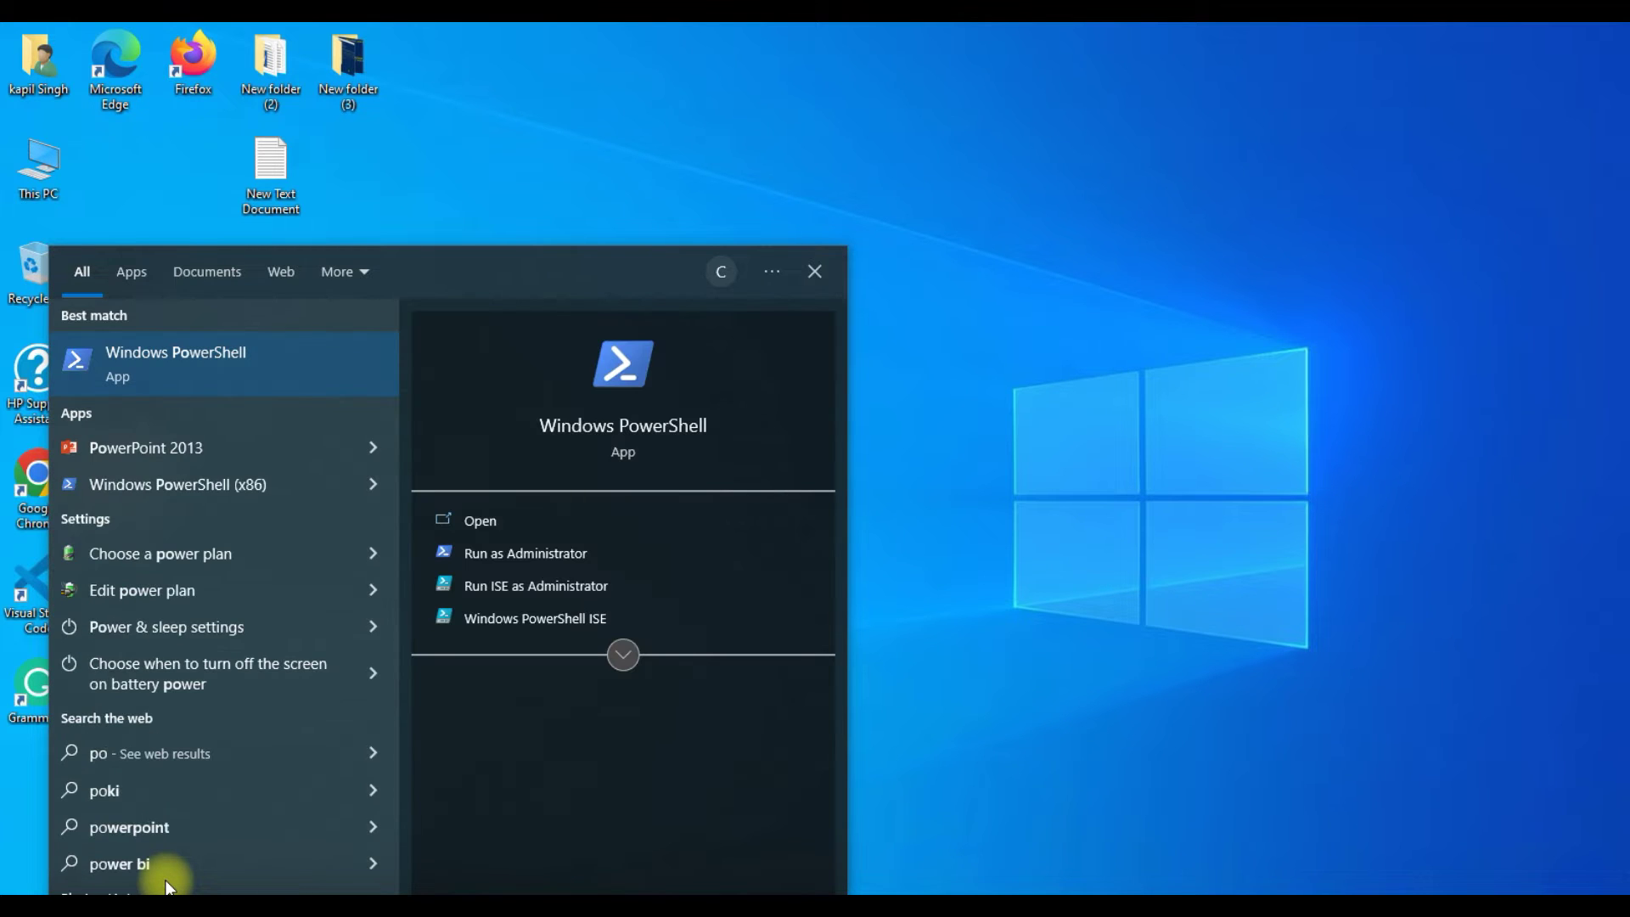
right_click(222, 358)
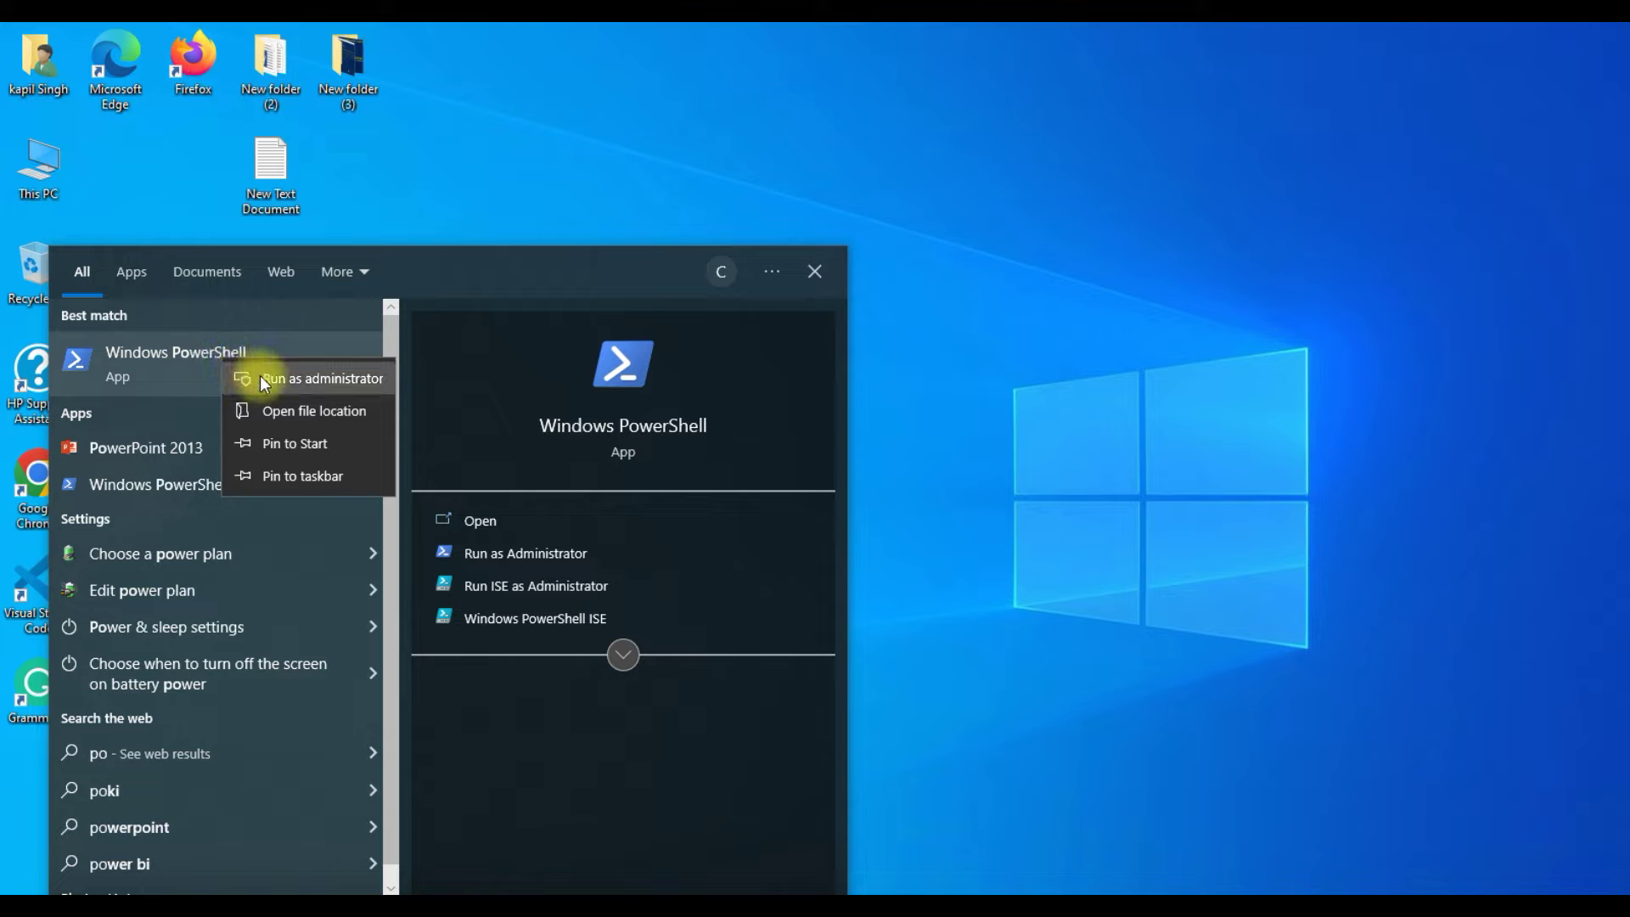
click(260, 376)
Maximize PowerShell, then install and import the ExchangeOnlineManagement module.
double_click(995, 207)
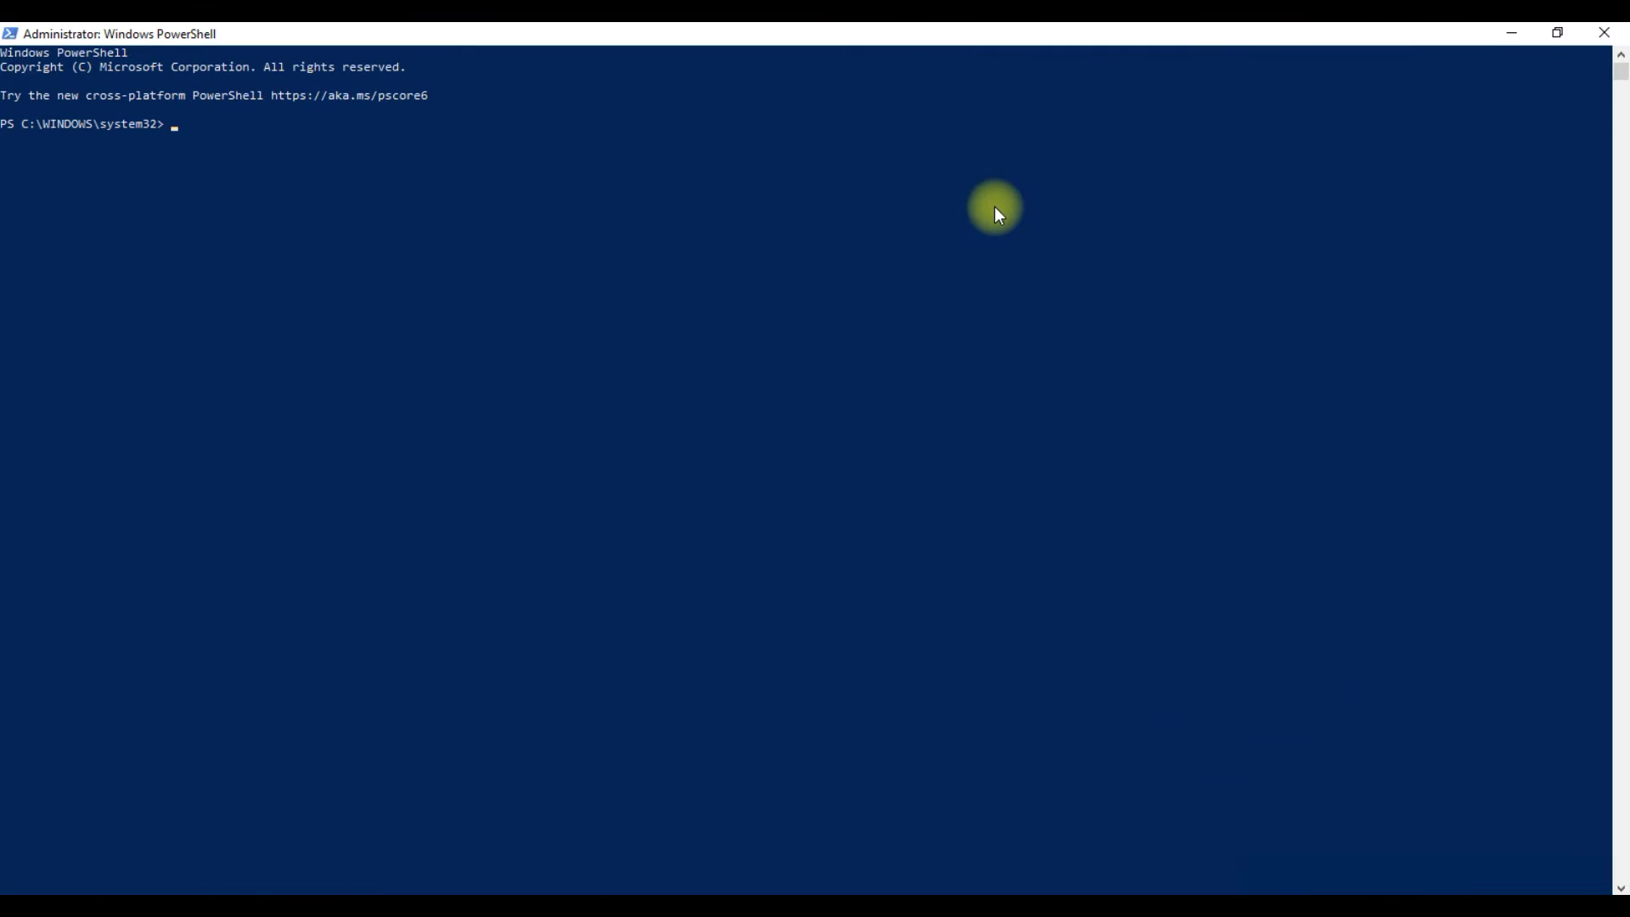
text(Install-Module -Name ExchangeOnlineManagement)
key(Return)
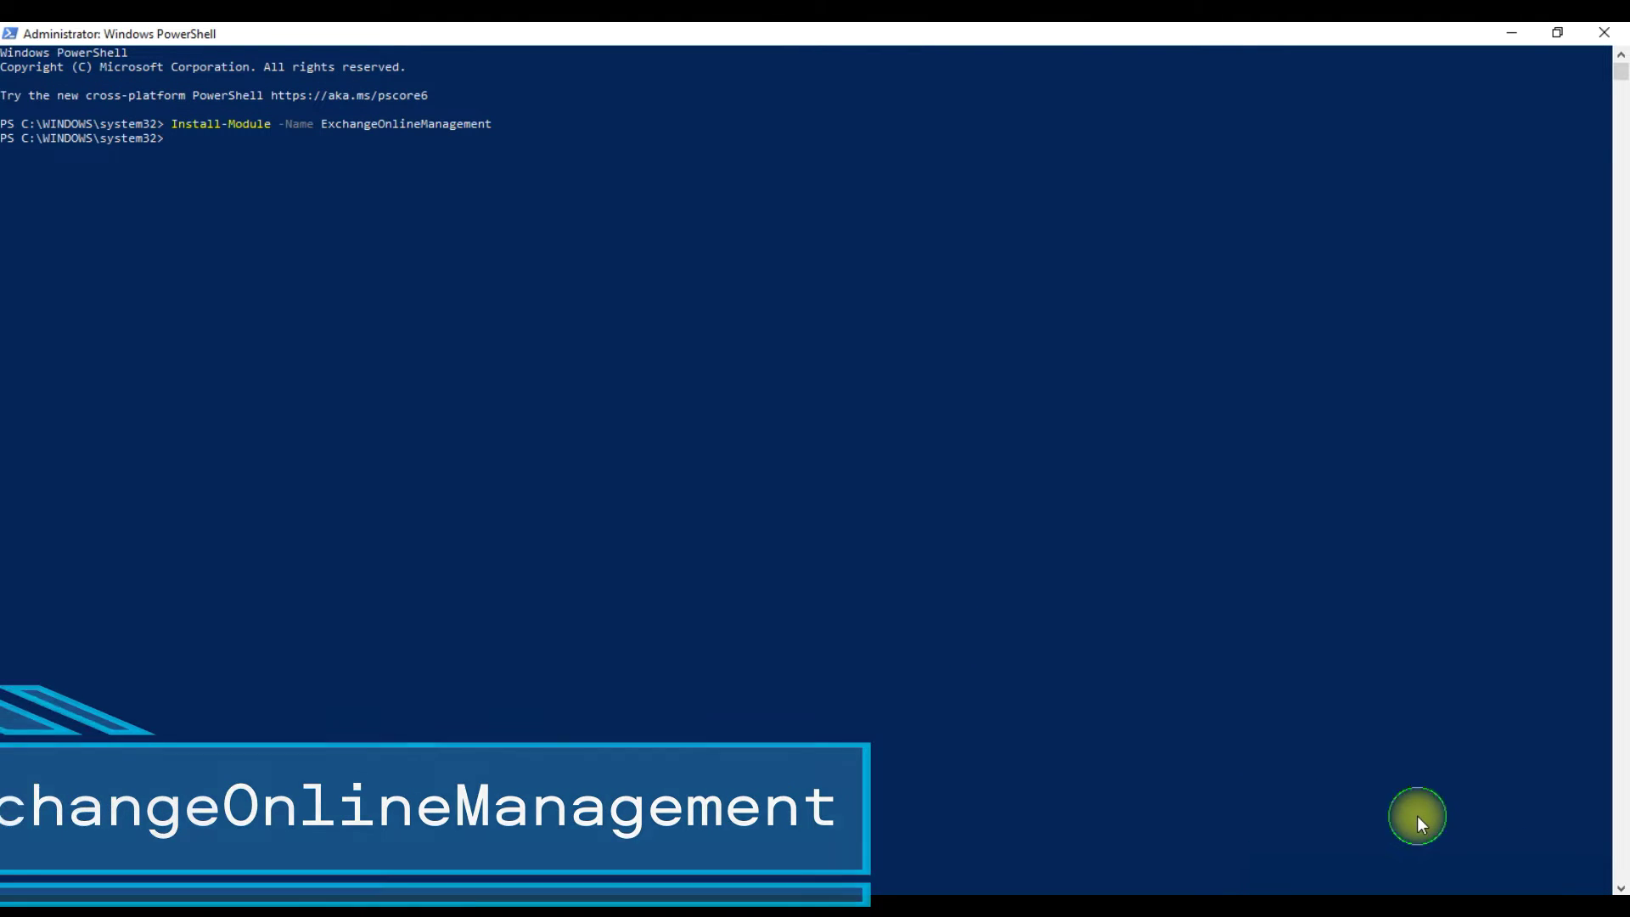
text(Import-Module ExchangeOnlineManagement)
key(Return)
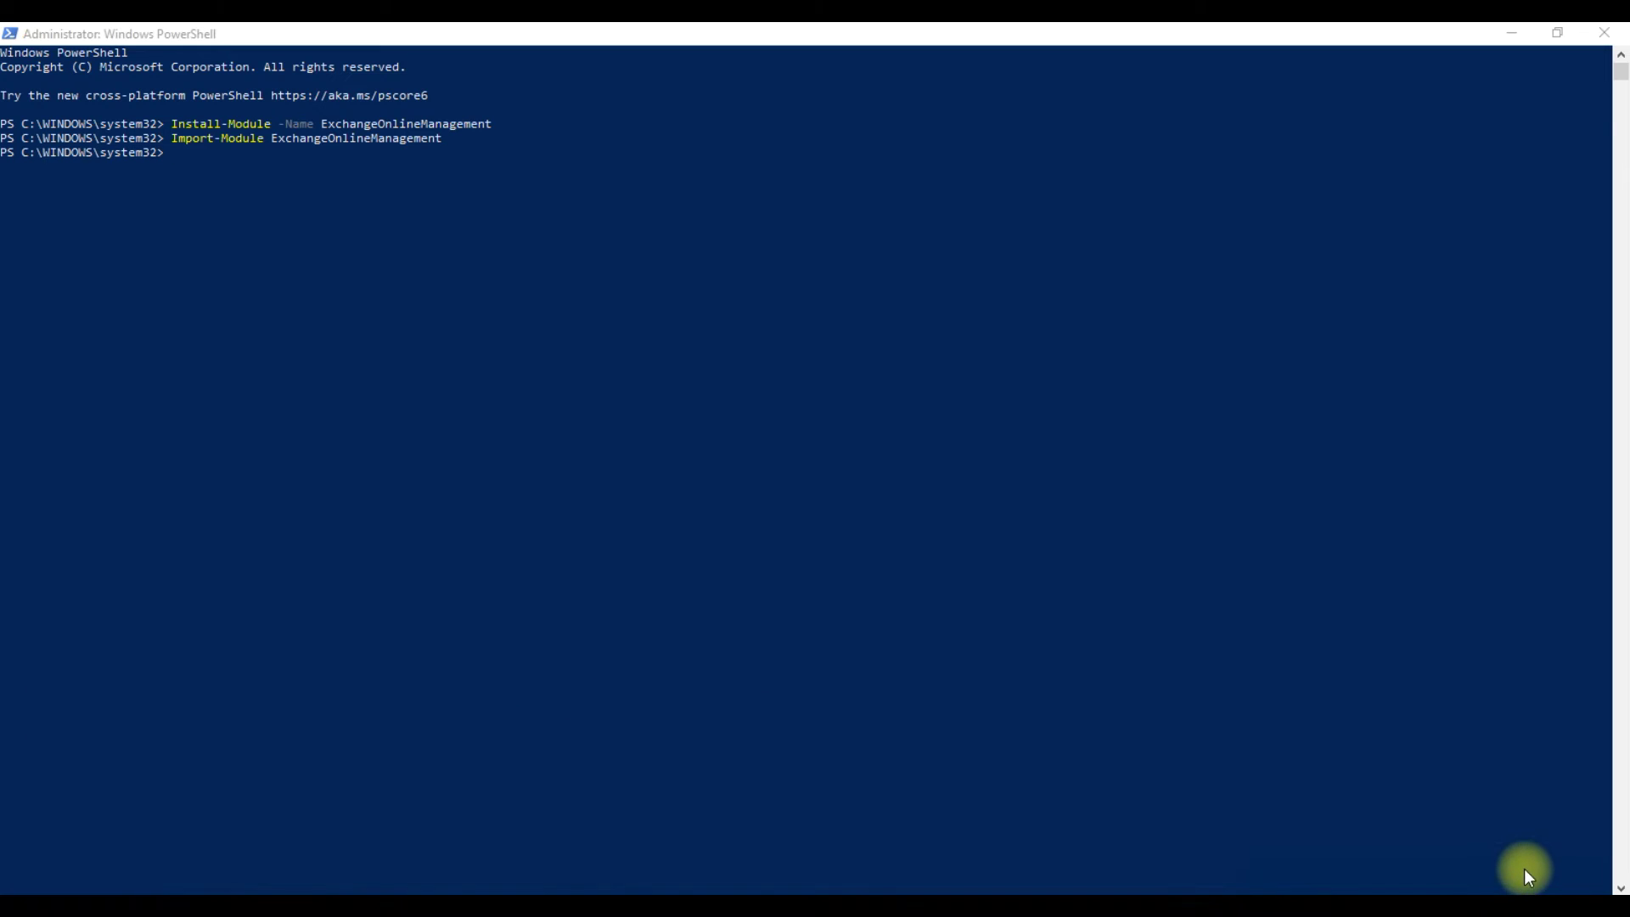
Run Connect-ExchangeOnline and sign in with the existing admin account and password.
click(1513, 830)
text(Connect-ExchangeOnline)
key(Return)
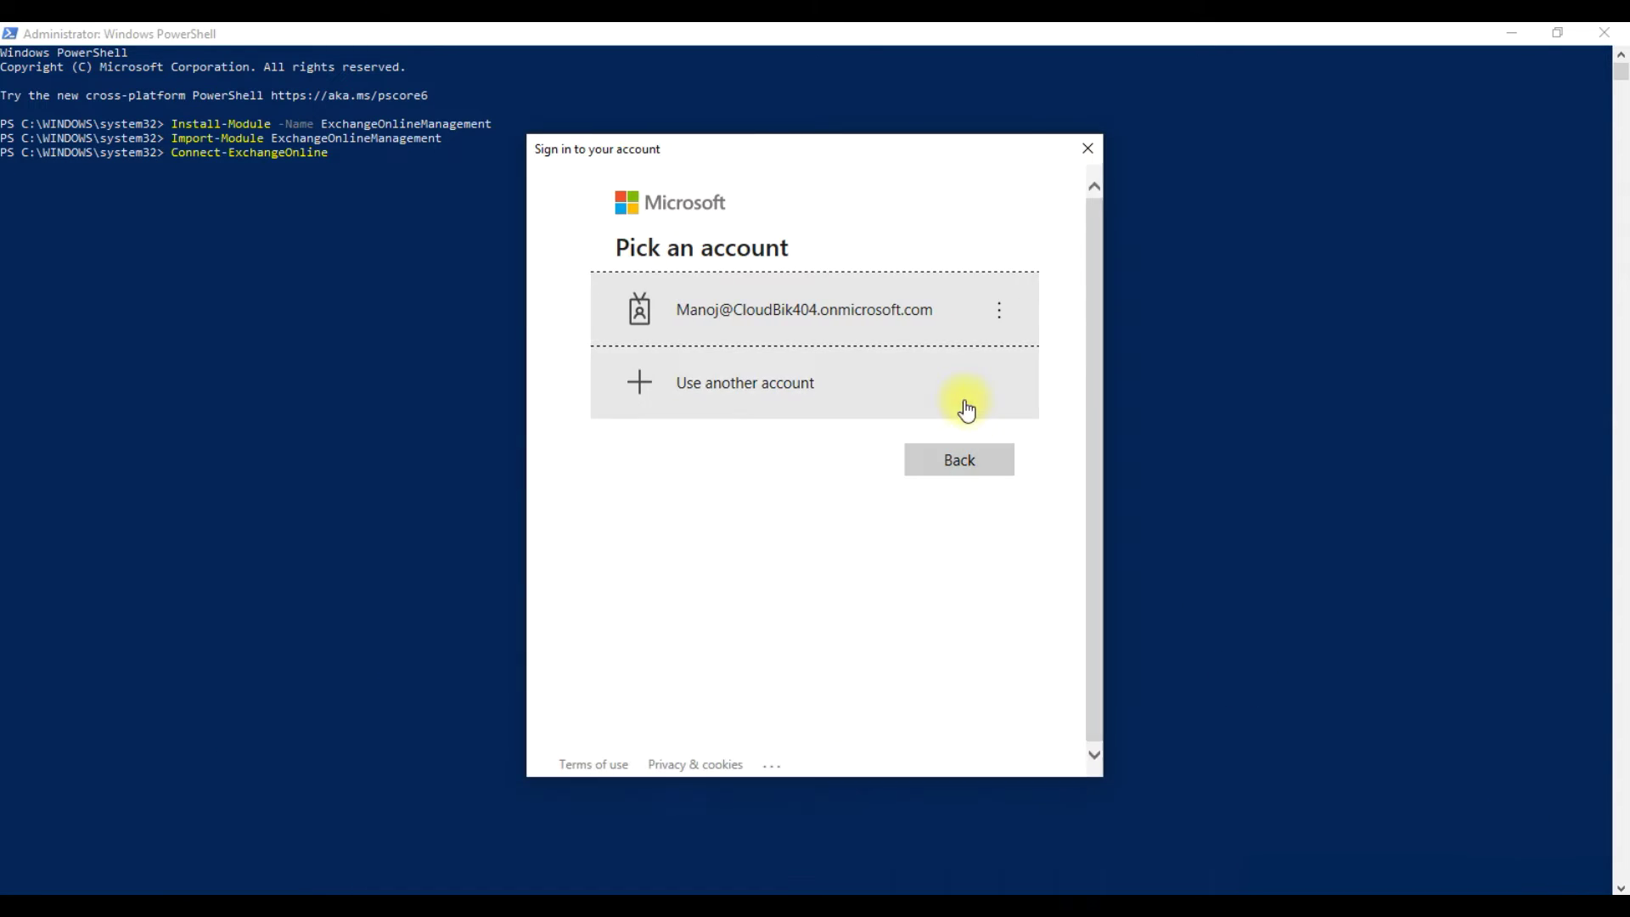
click(849, 334)
text(•)
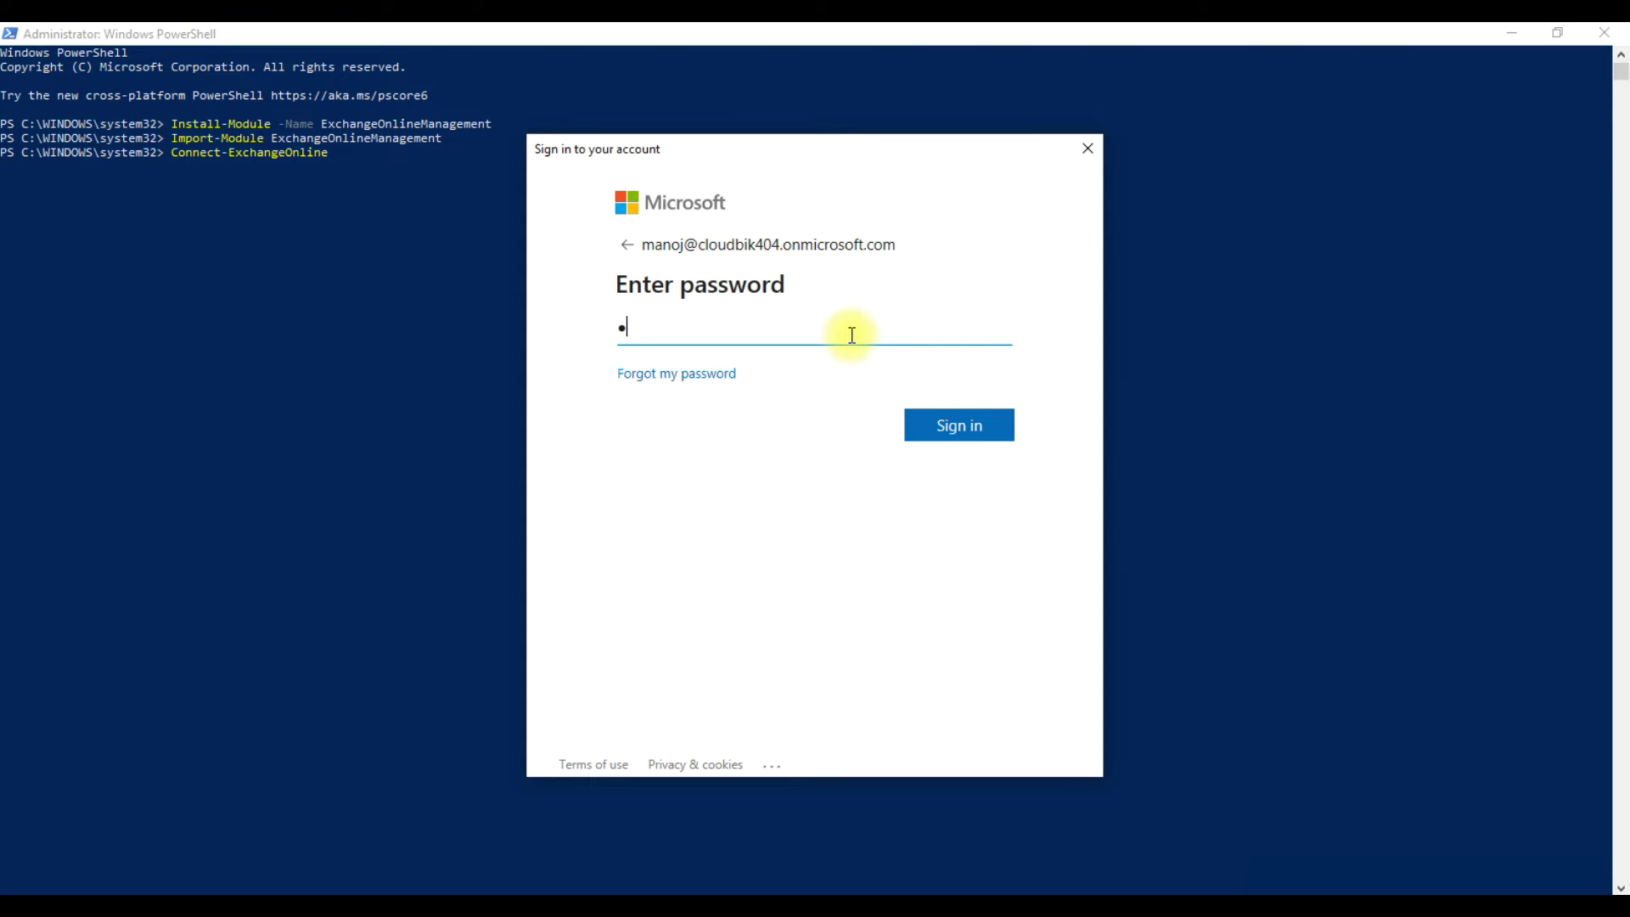
text(••••••••••)
text(••)
key(Return)
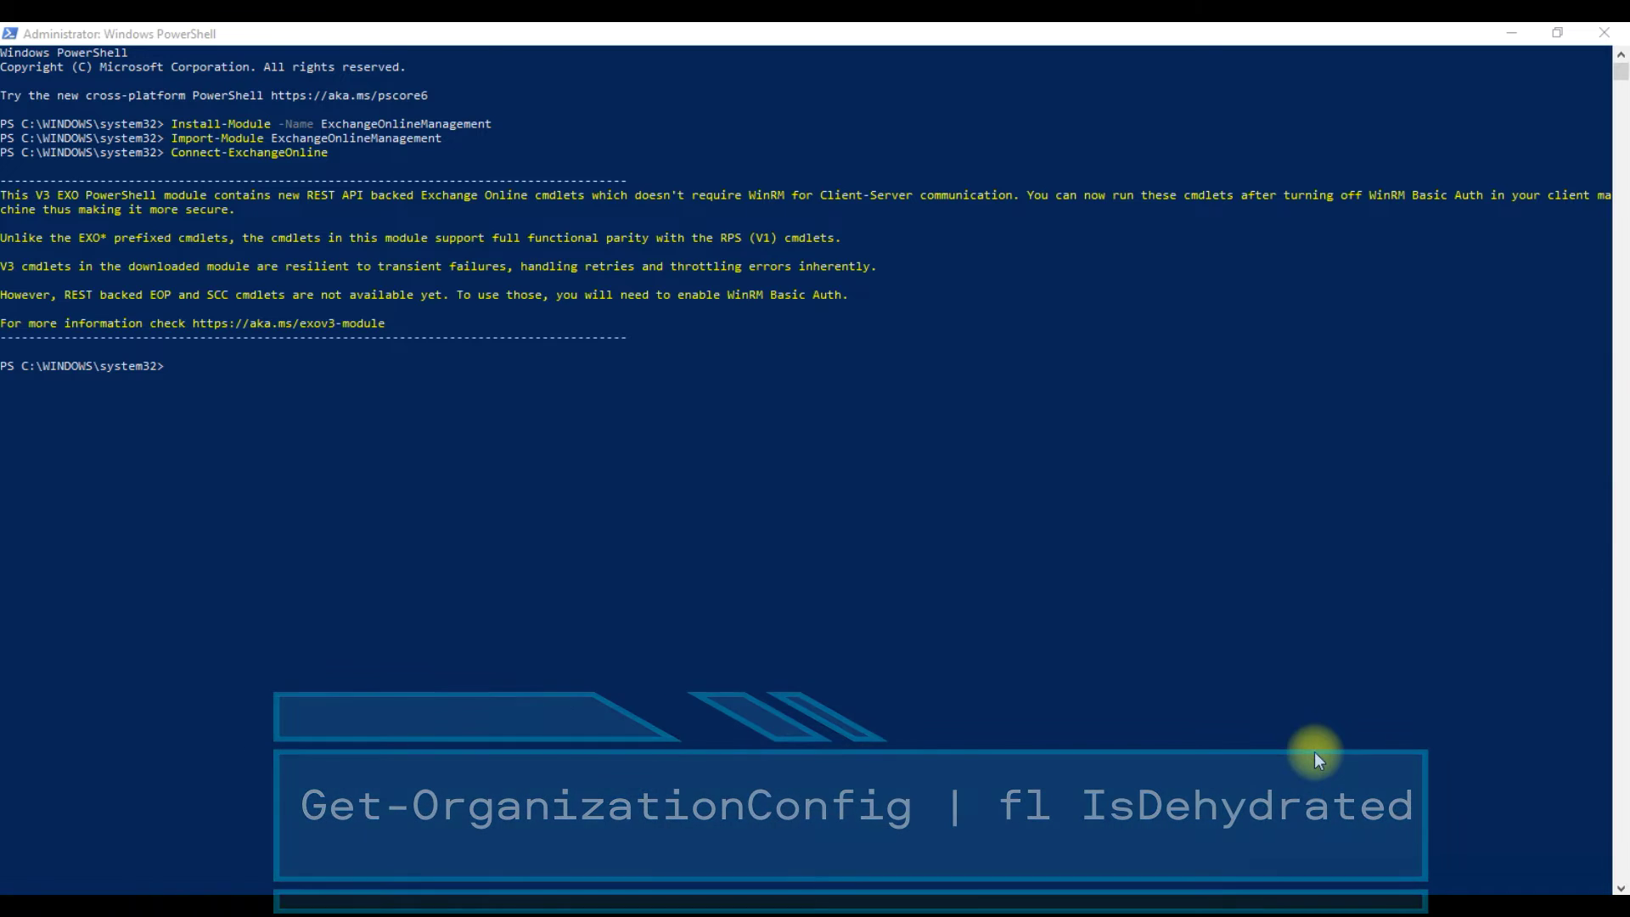
Check IsDehydrated with Get-OrganizationConfig, then enter Enable-OrganizationCustomization at the prompt.
text(Get-OrganizationConfig | fl IsDehydrated)
key(Return)
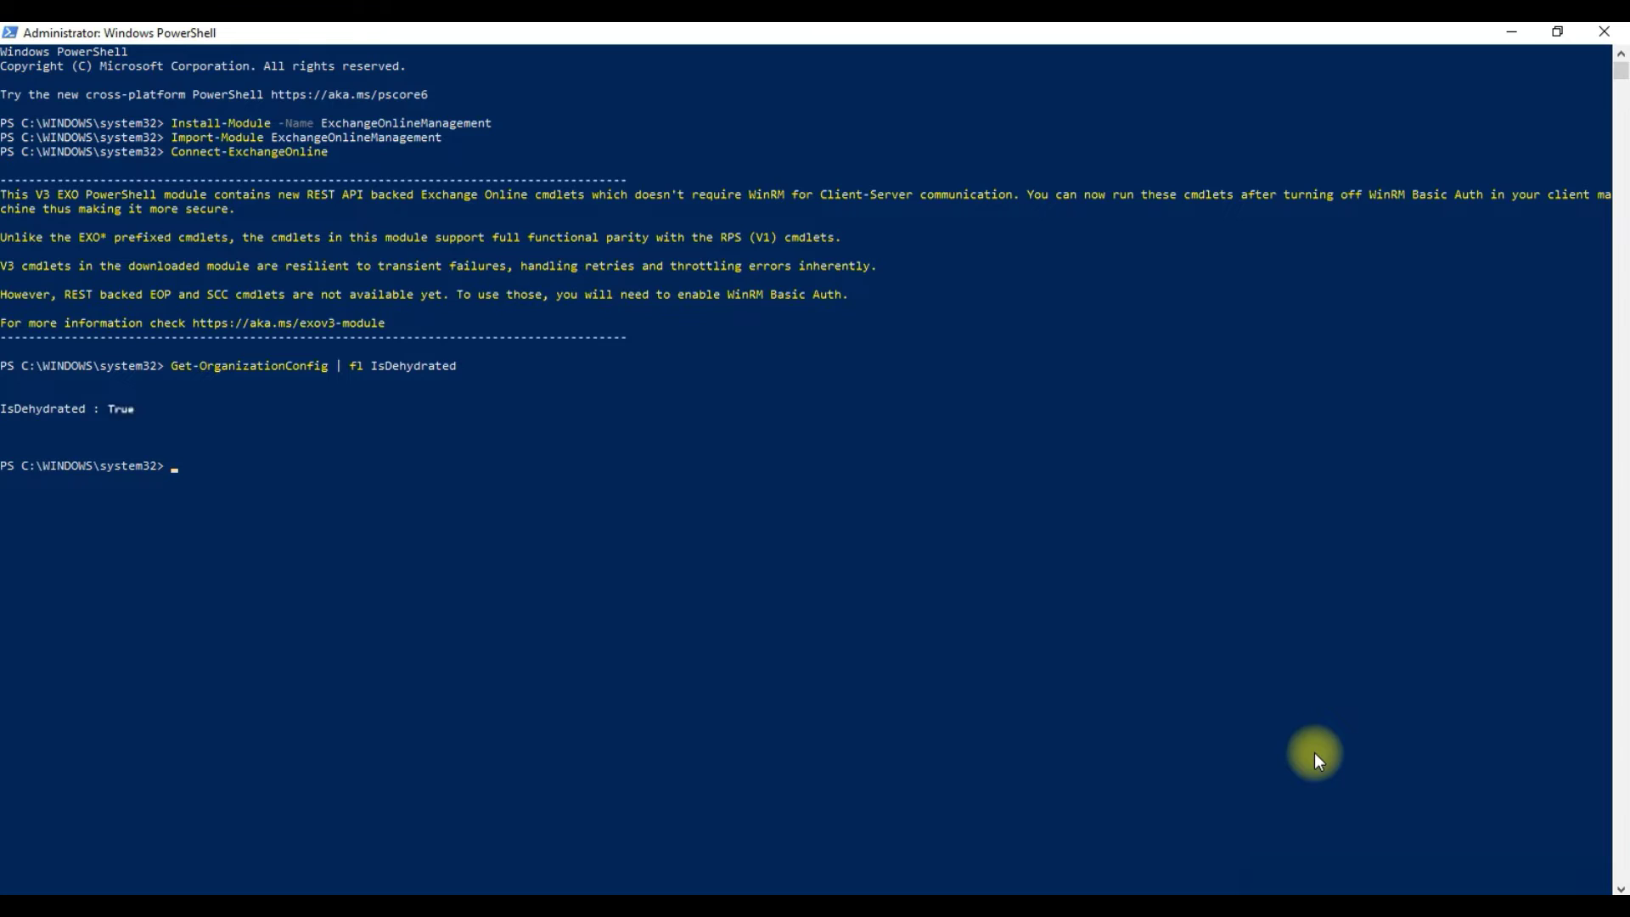
text(Enable-OrganizationCustomization)
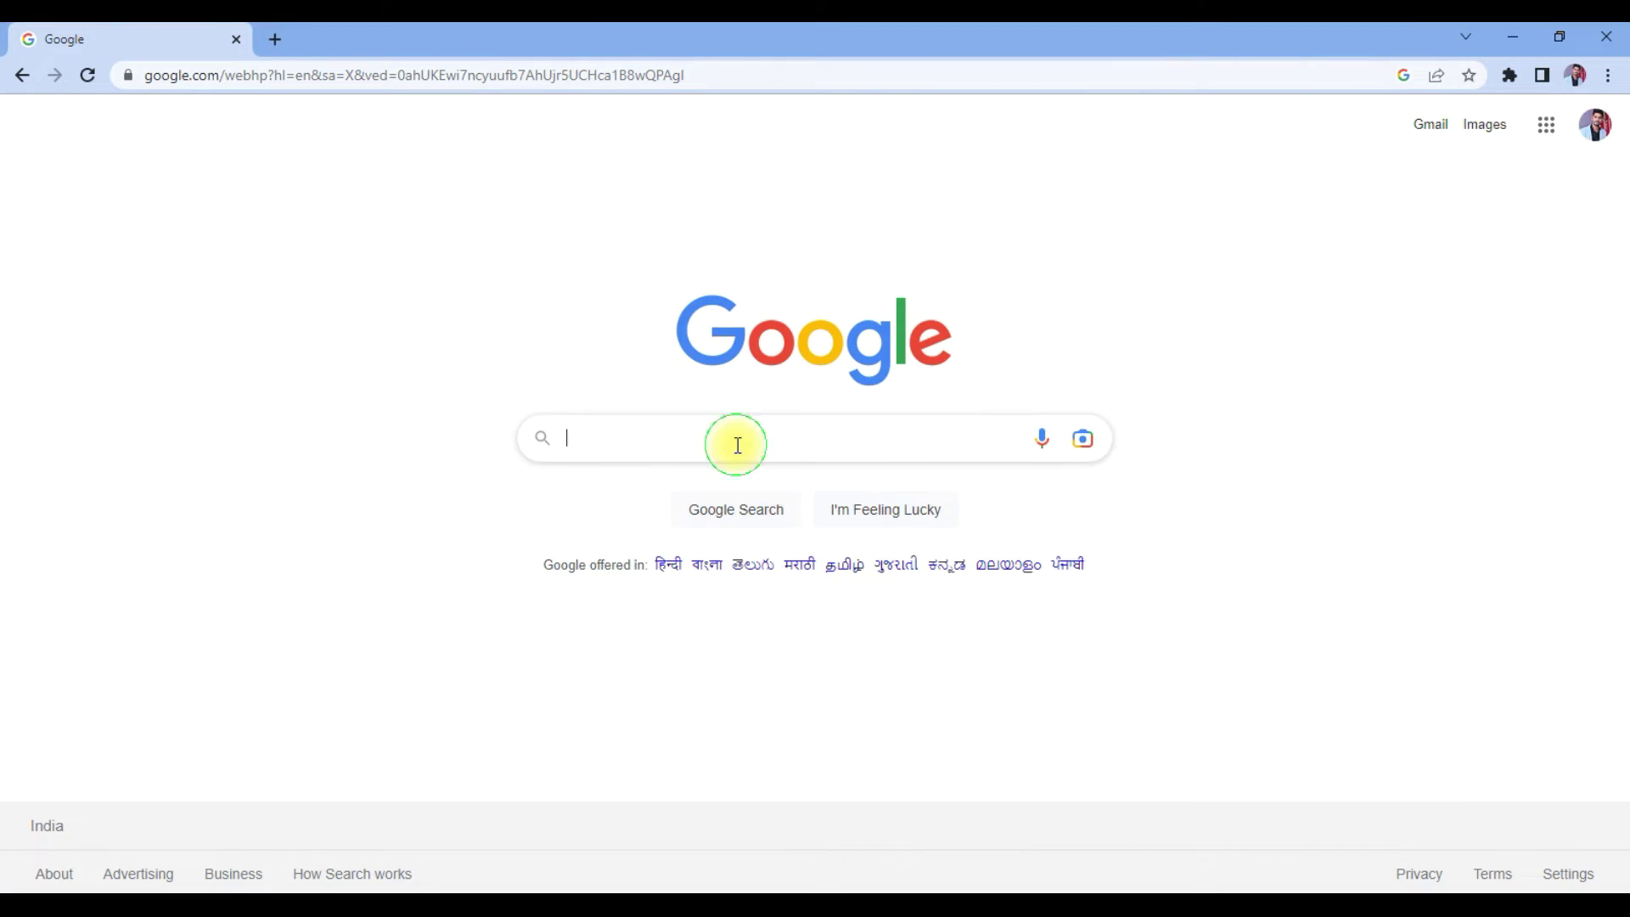
Google office.com, open the Microsoft 365 login result, and launch the Admin app.
click(735, 445)
text(office)
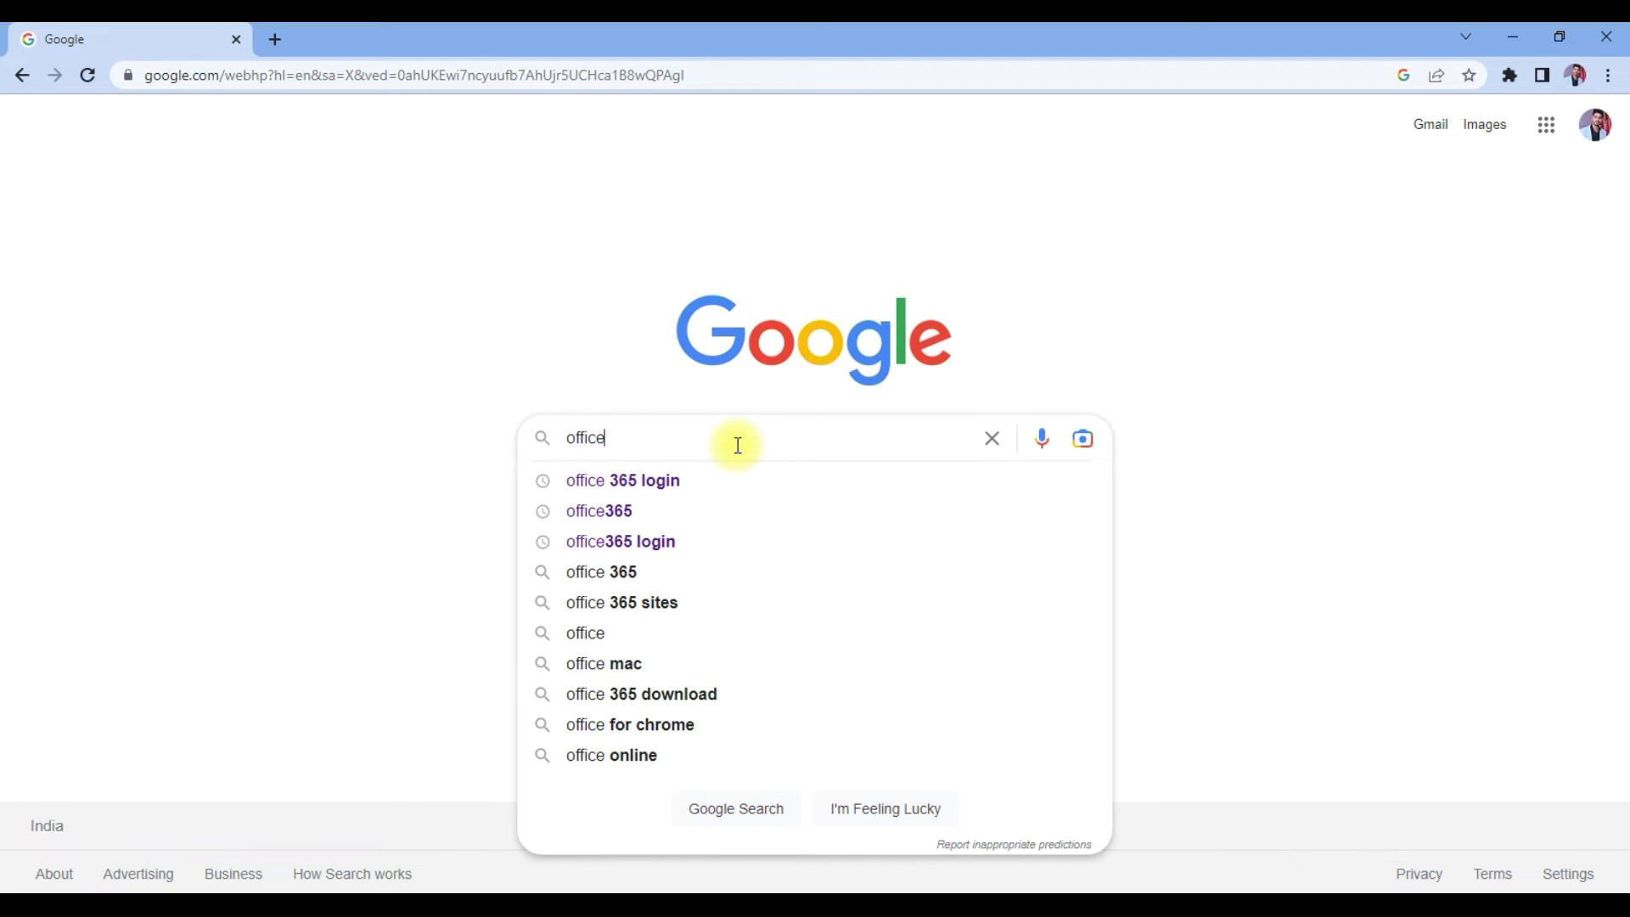
text(.com)
key(Return)
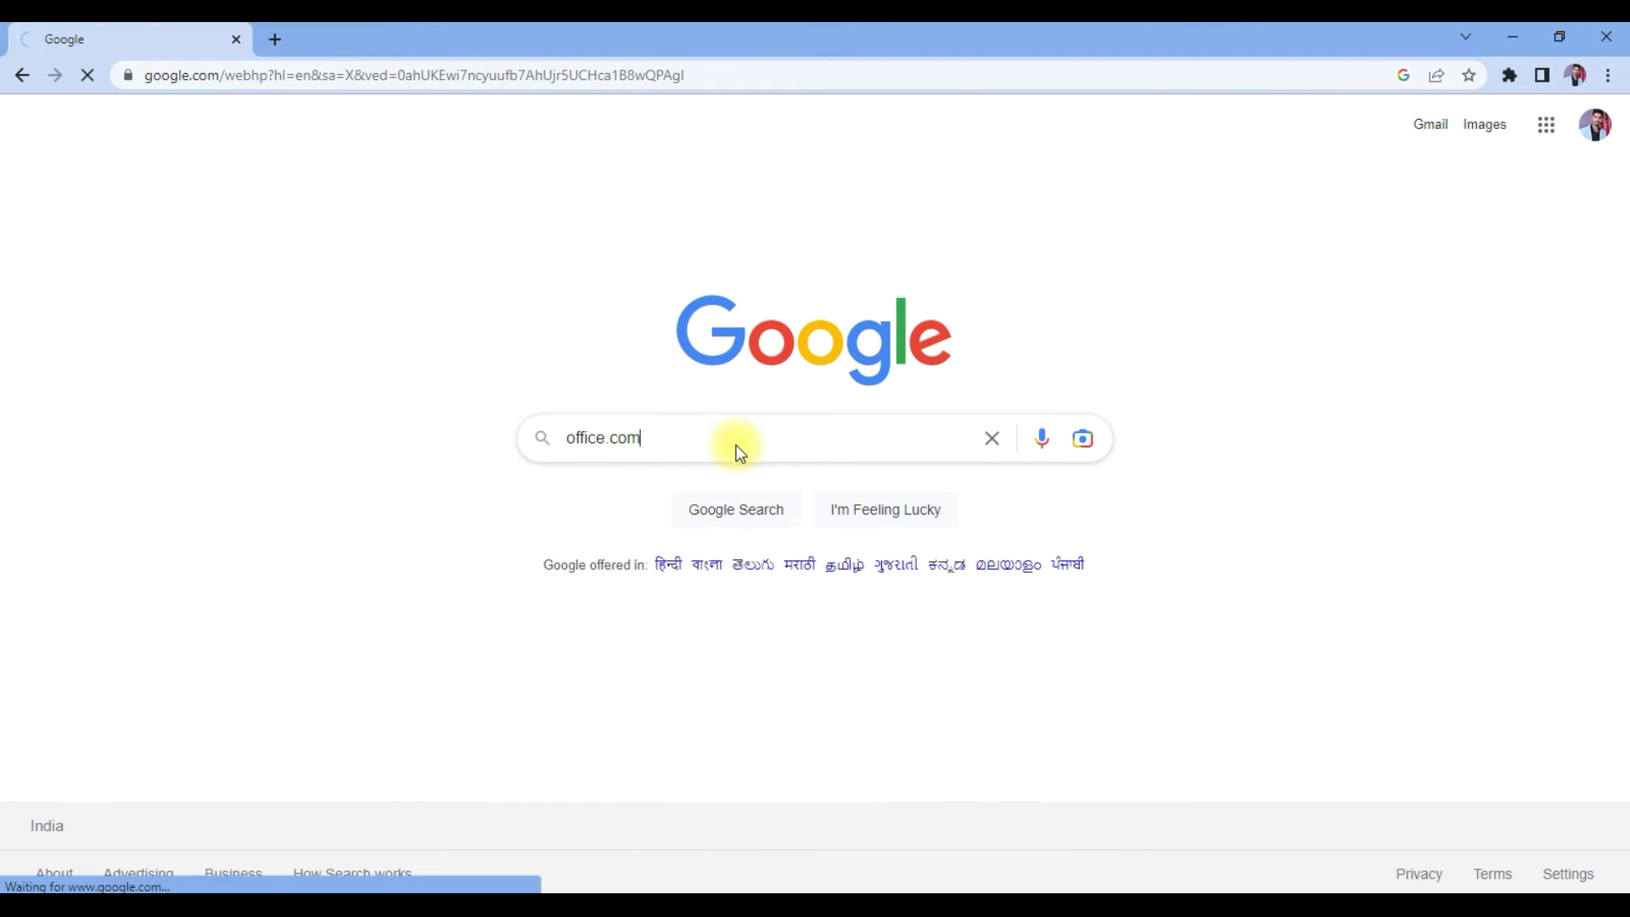
click(340, 297)
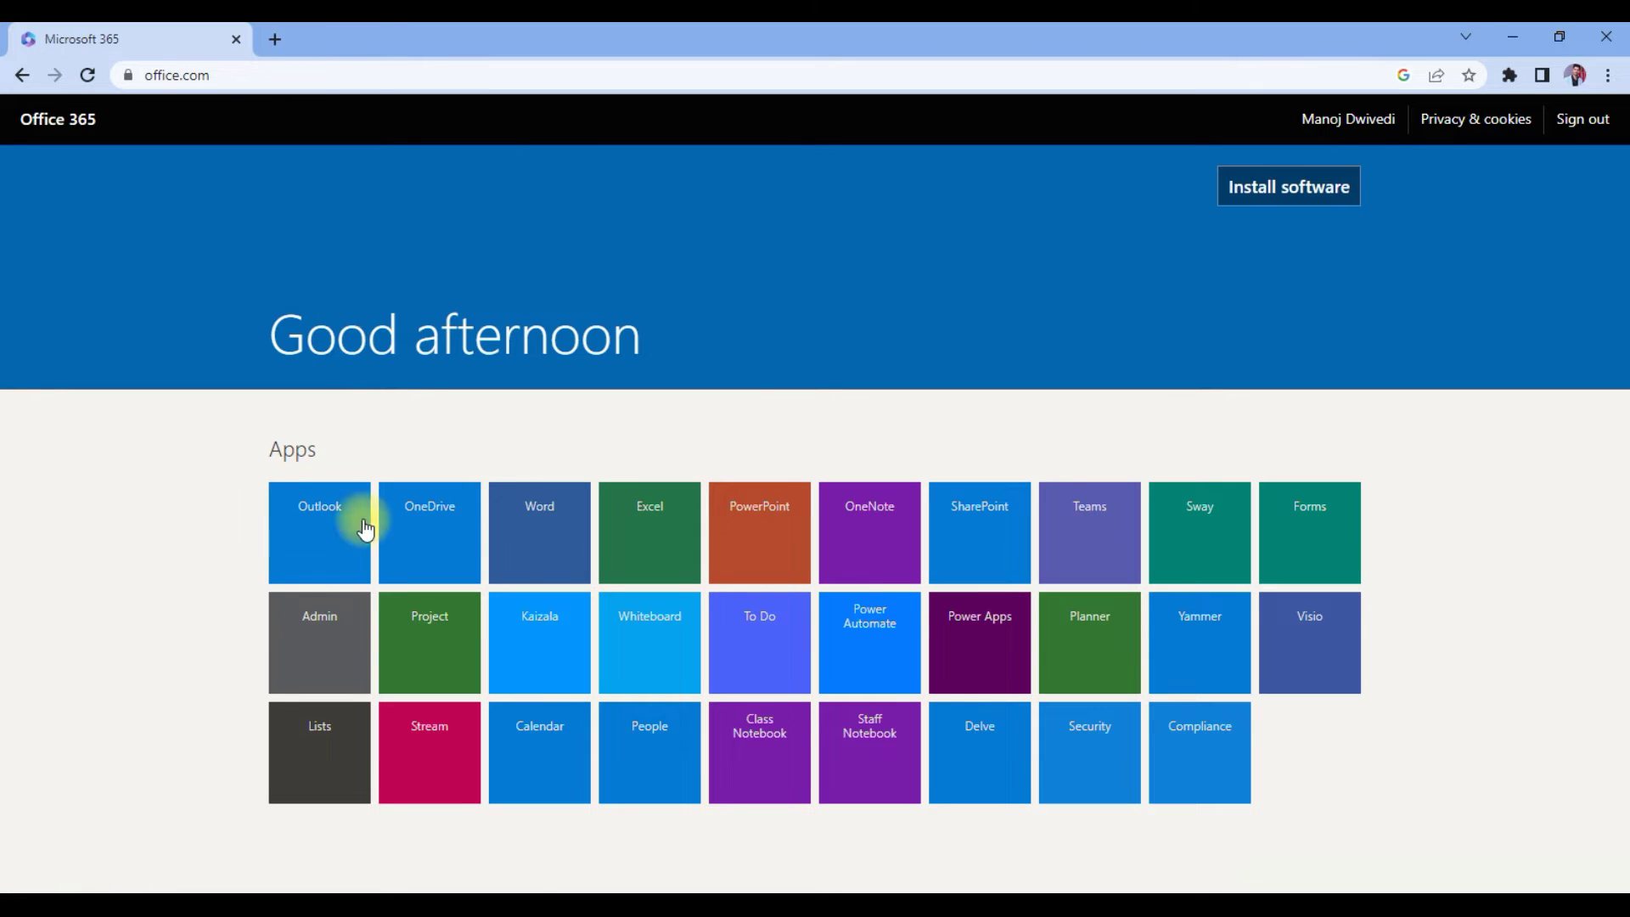
click(333, 647)
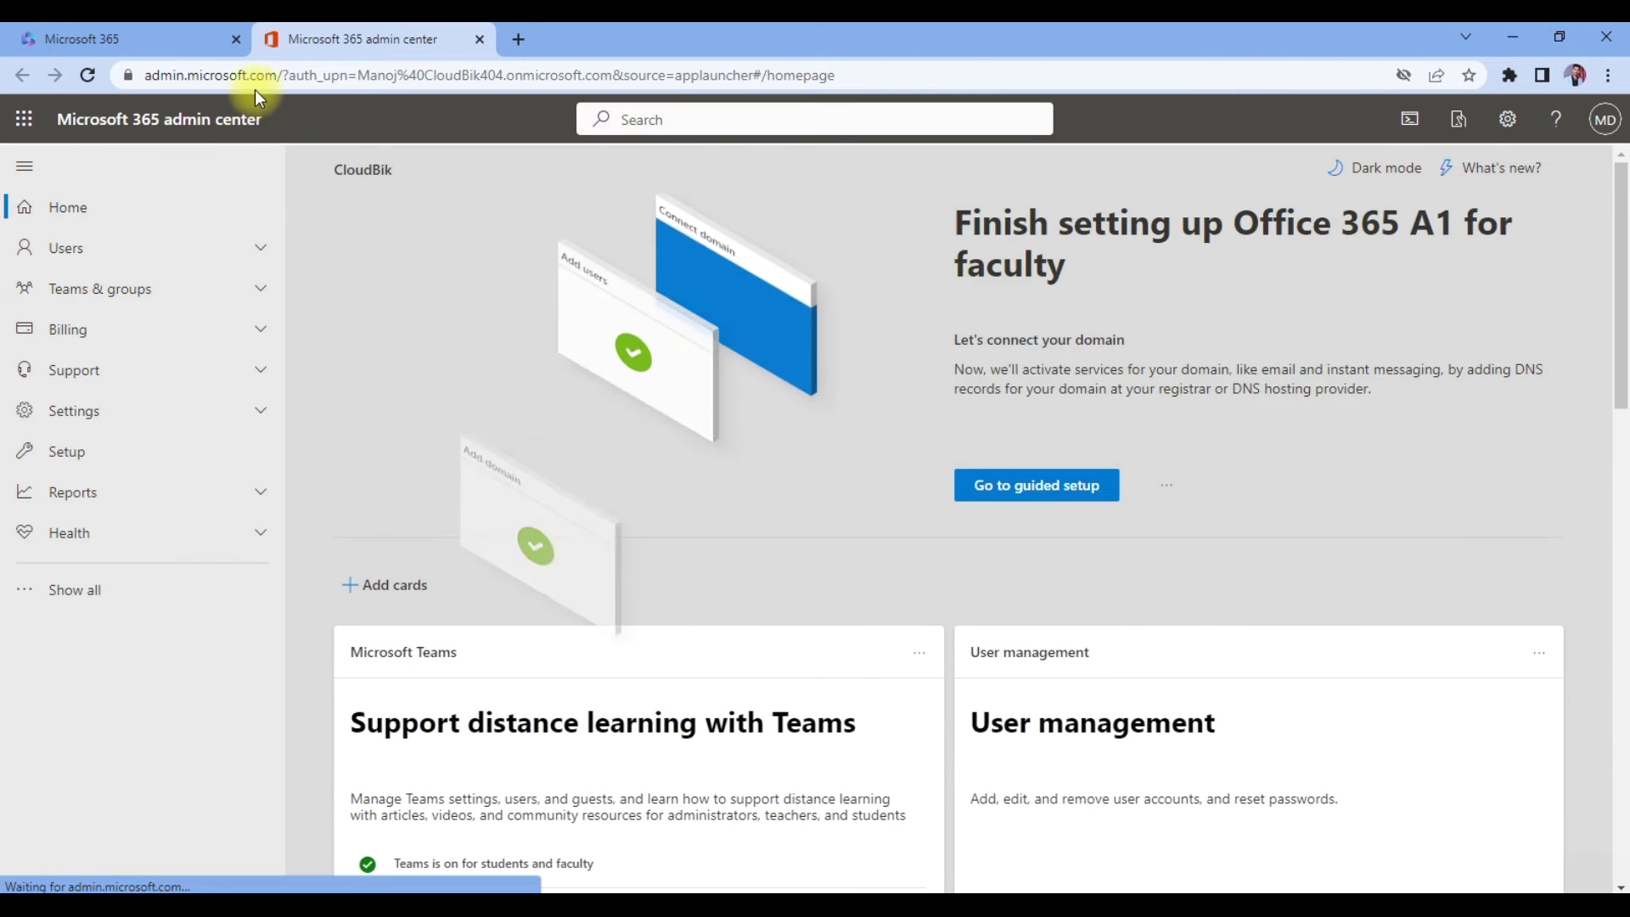
Search Help & support for 'EWS' and start the EWS diagnostic tests.
click(1494, 770)
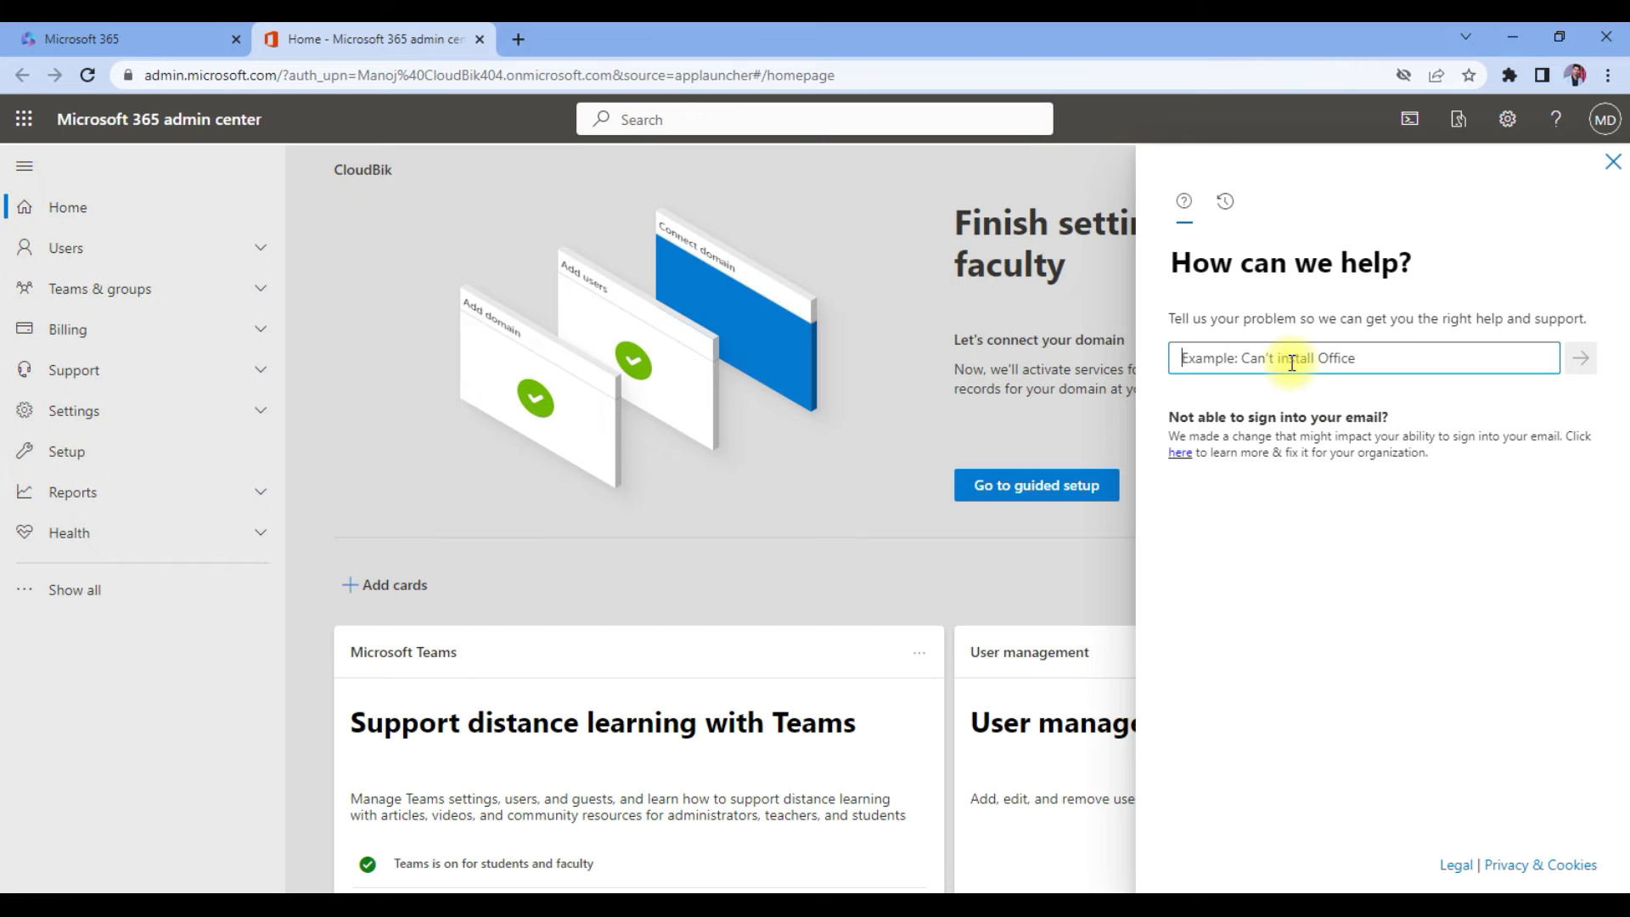
text(EWS)
click(1581, 359)
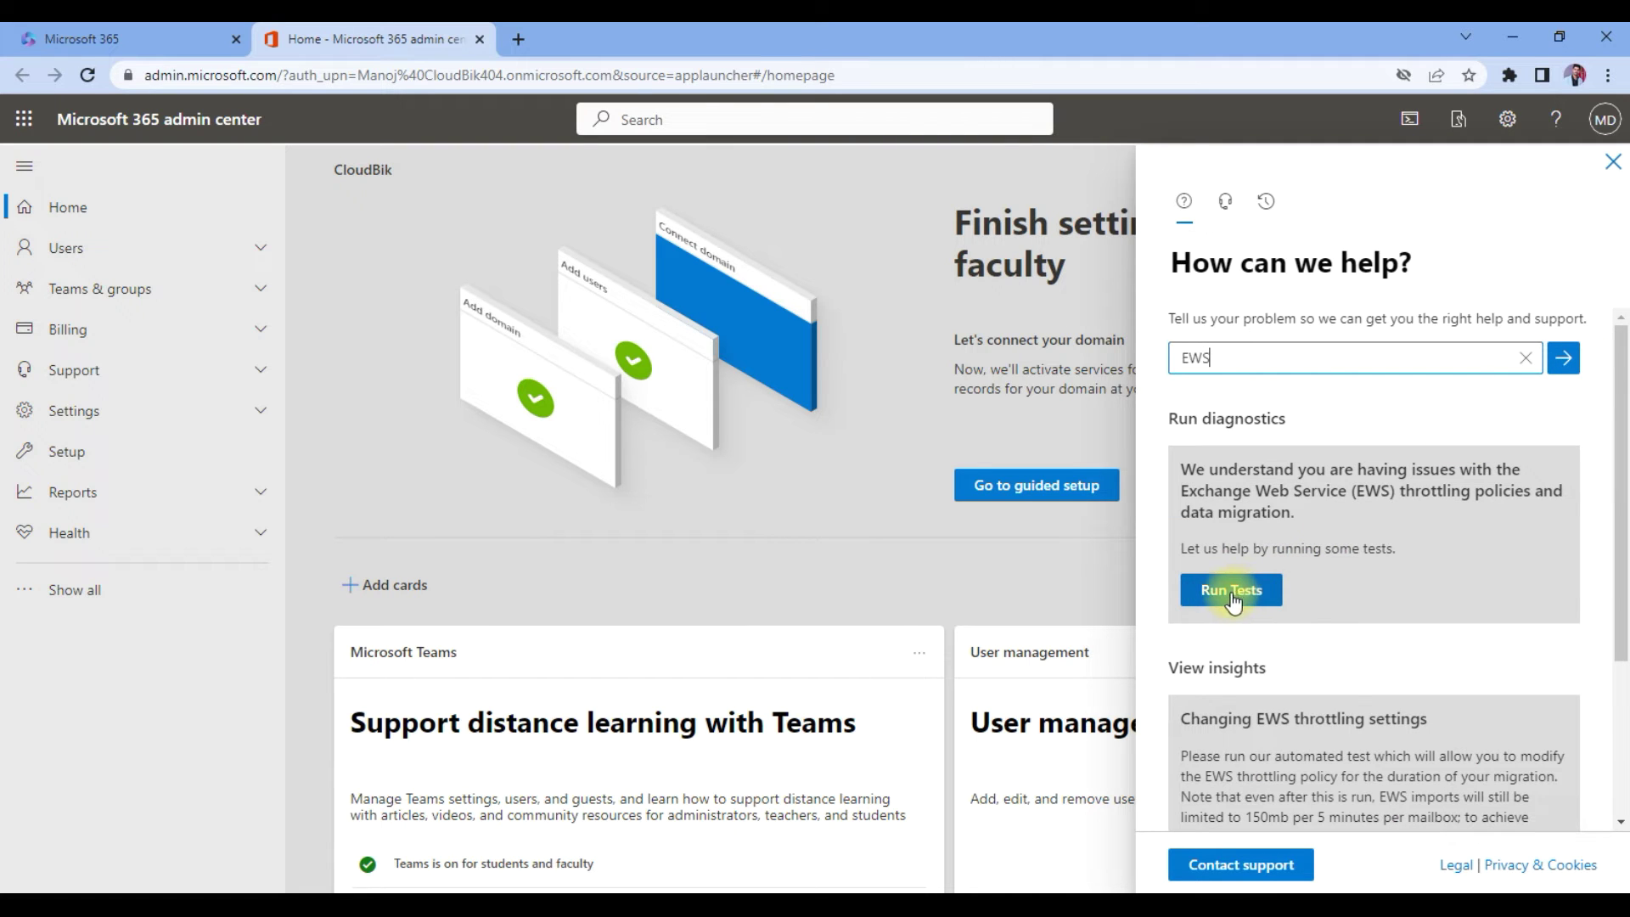
click(1236, 595)
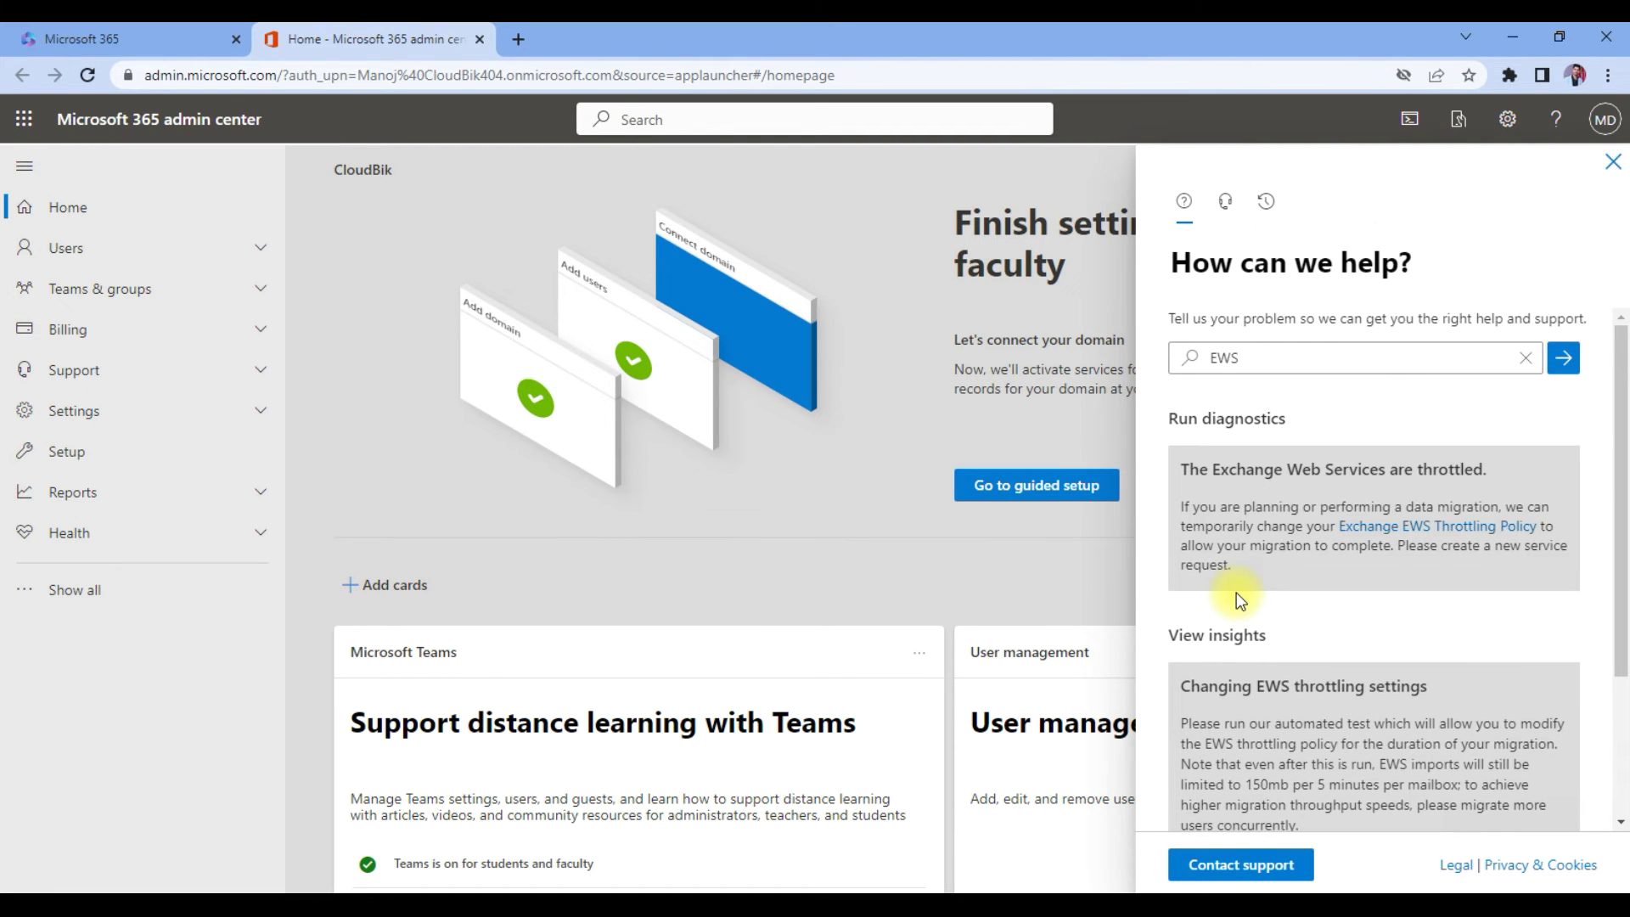
Highlight the EWS throttling diagnostic result text and its title to review the verdict.
drag(1173, 460, 1426, 593)
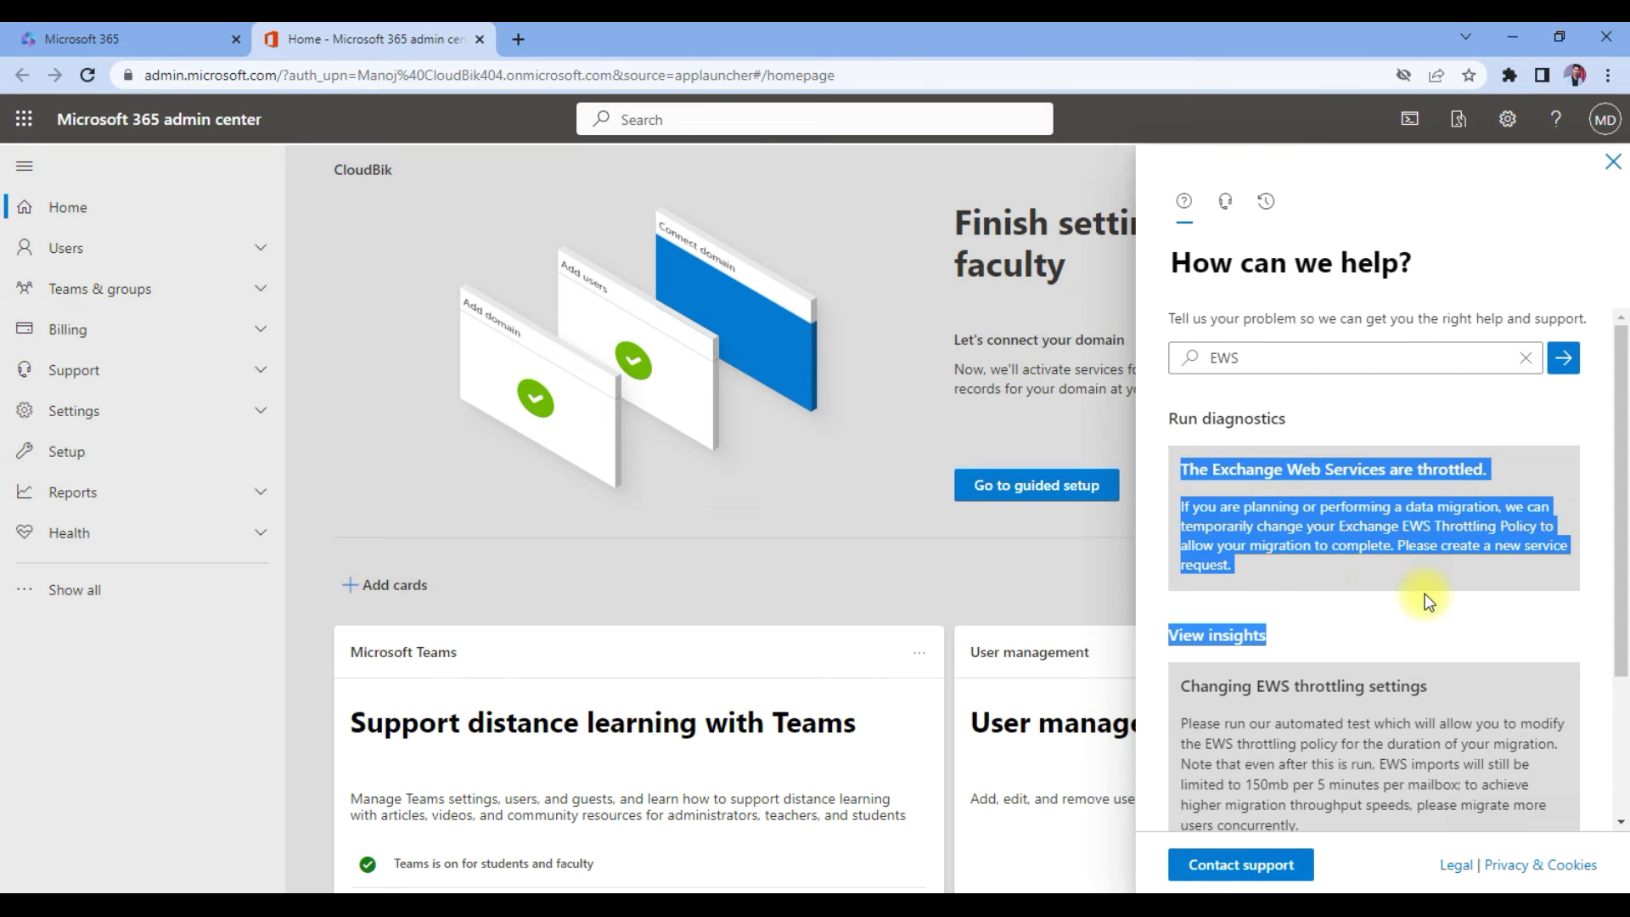
click(1328, 563)
drag(1181, 470, 1443, 465)
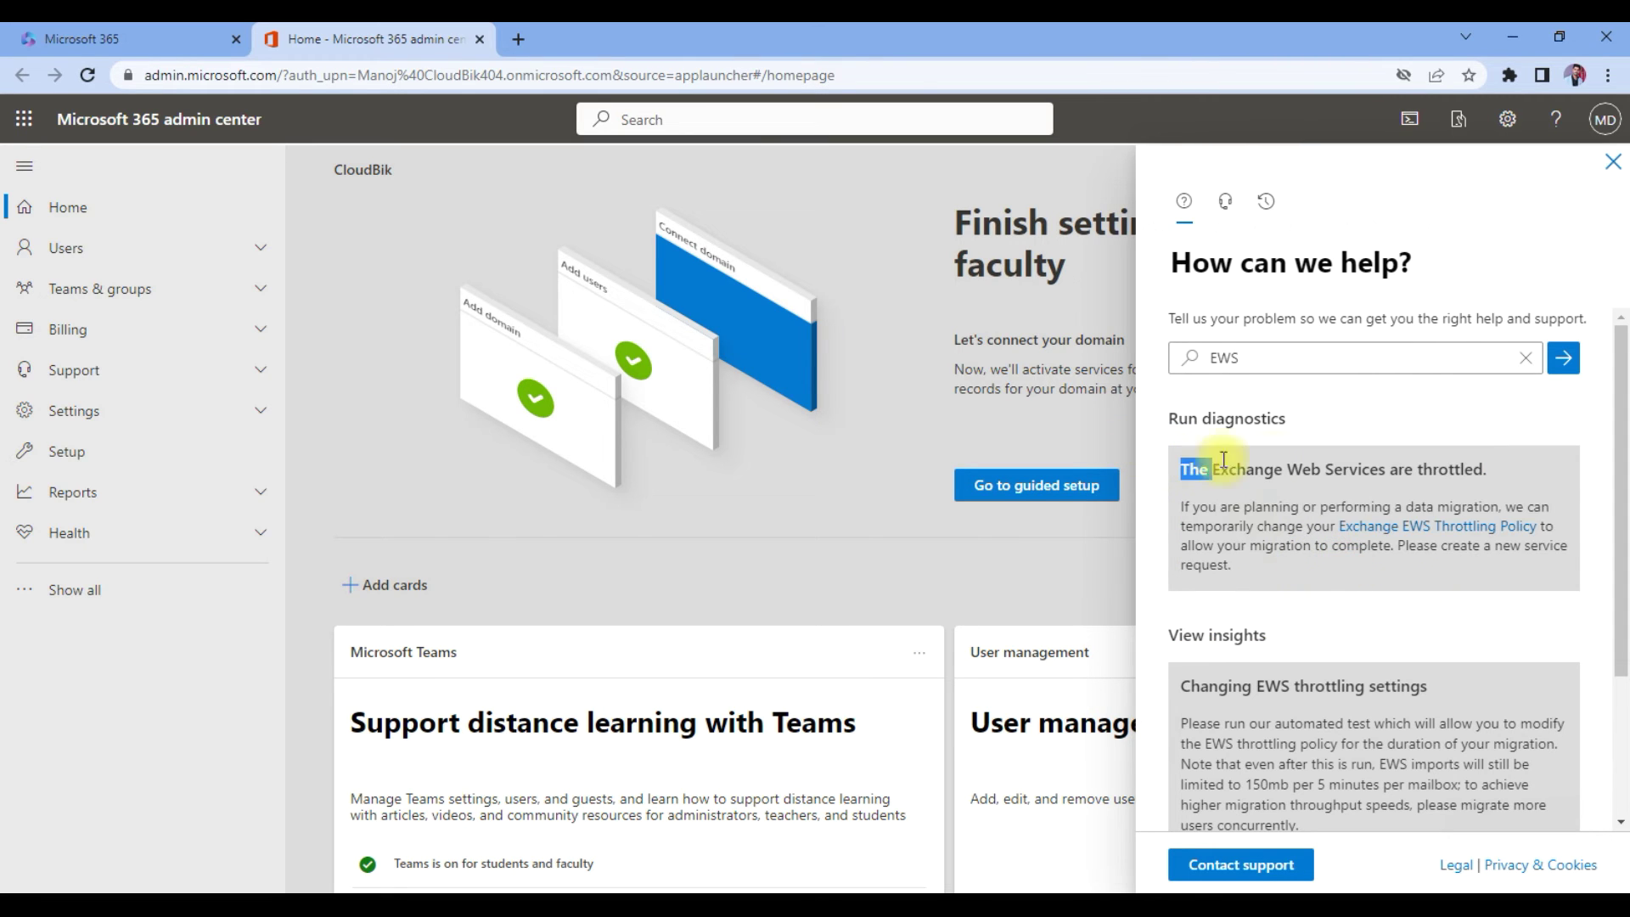
click(1494, 467)
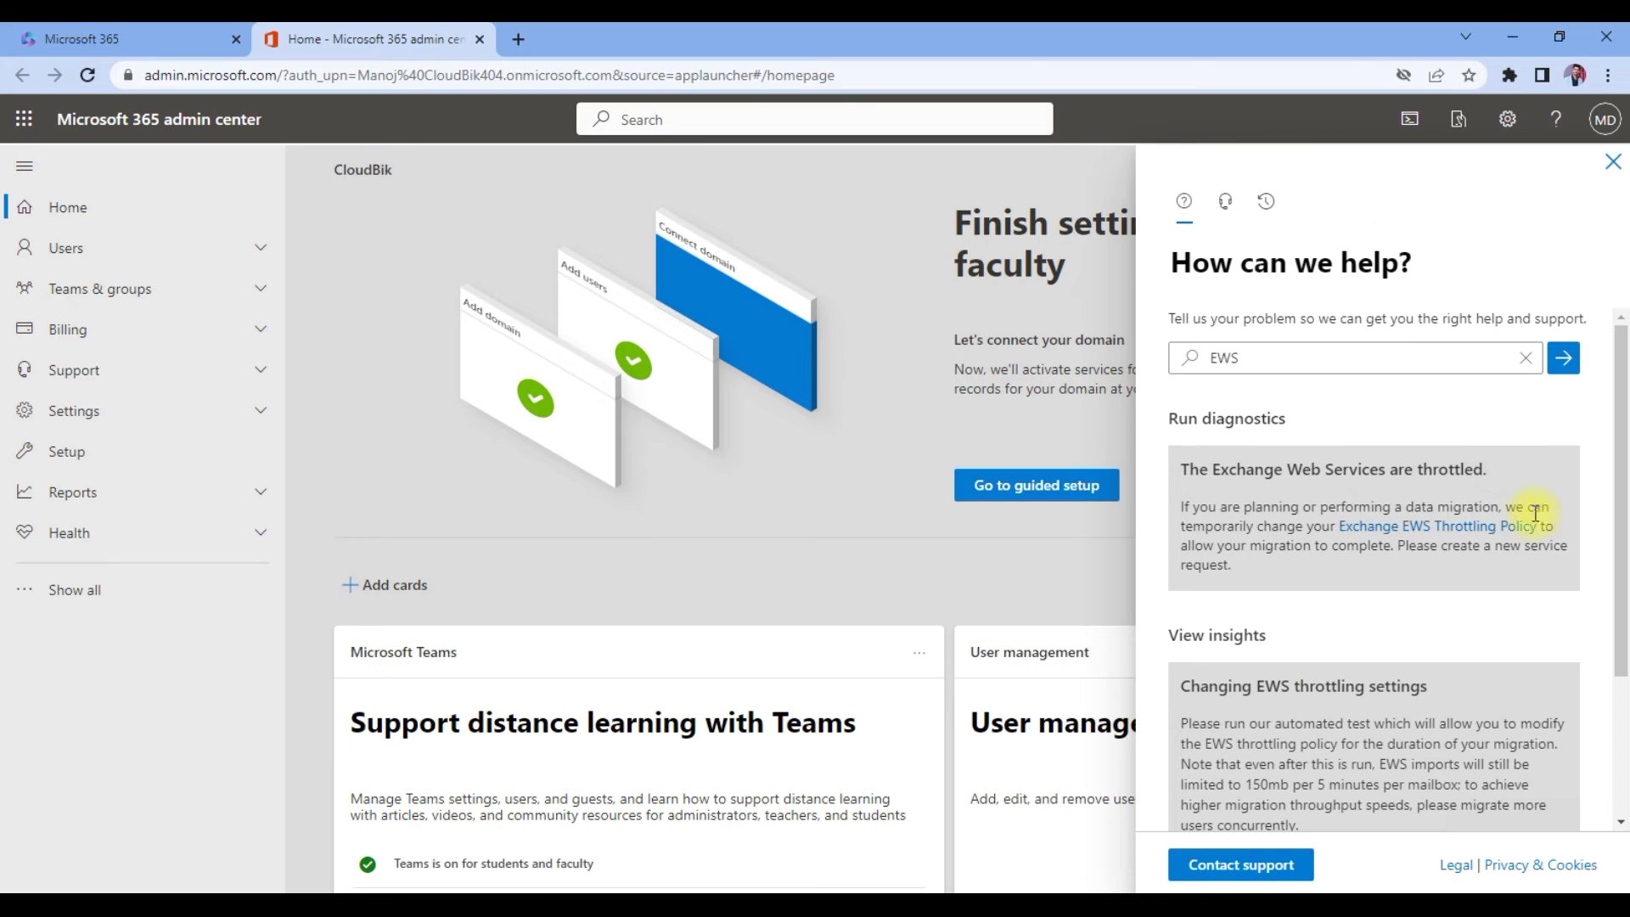